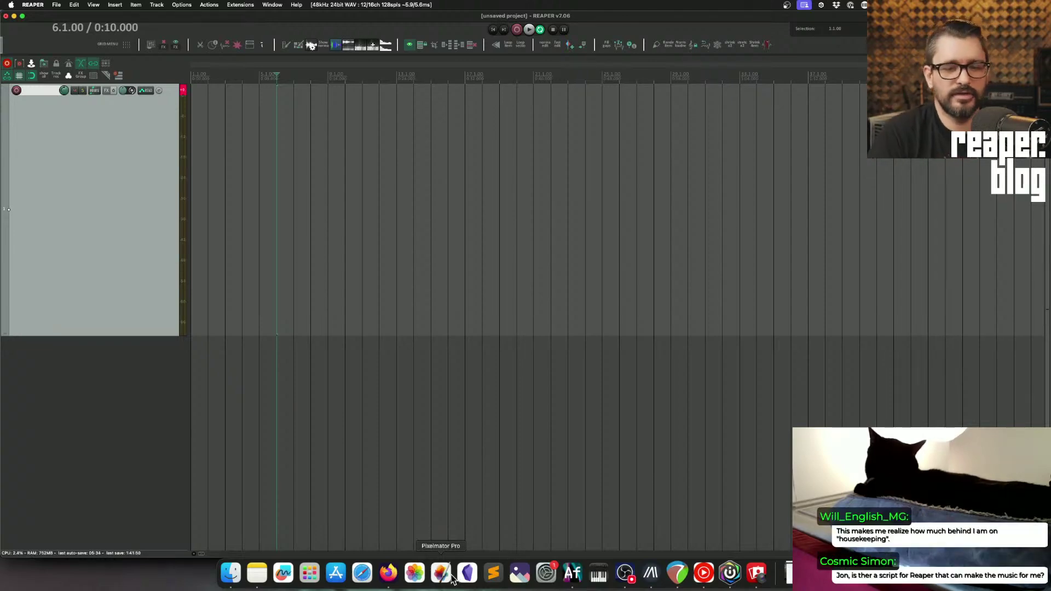
Bring Firefox forward and scroll the Mixing In REAPER Volume 1 course page to its lesson list
left_click(387, 577)
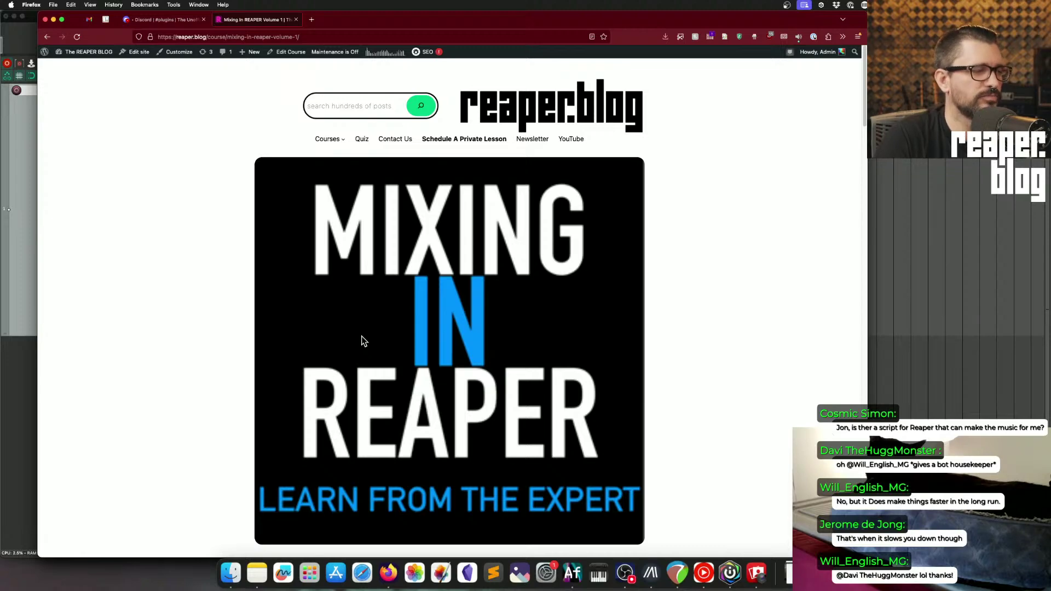
scroll(329, 408, "down", 10)
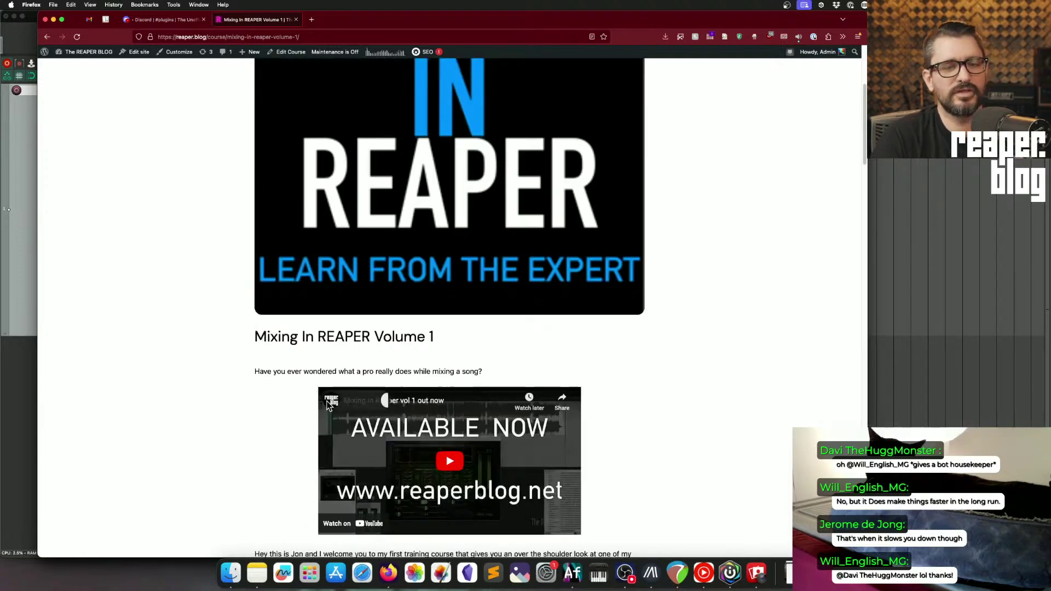
scroll(320, 425, "down", 15)
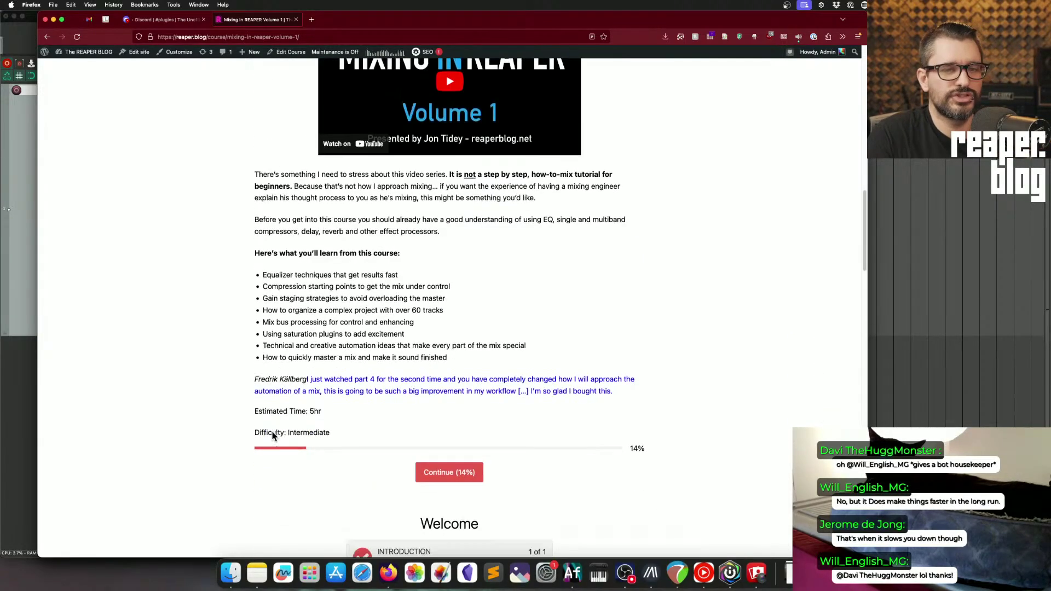
scroll(272, 434, "down", 2)
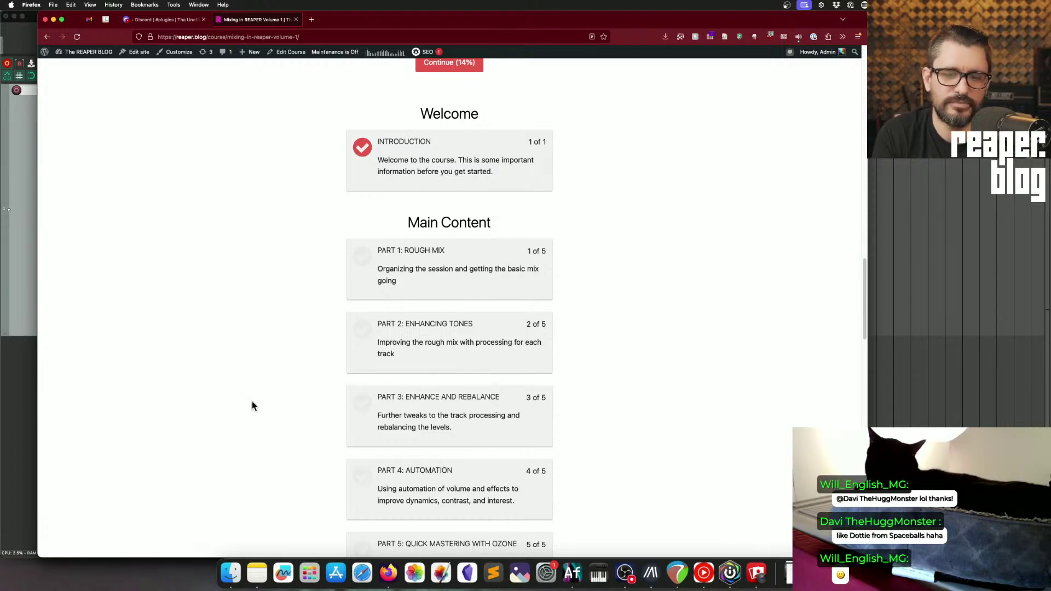
In REAPER, open the SWS Auto Color/Icon/Layout window, enlarged to show all 28 rules and moved aside
left_click(23, 402)
left_click(231, 5)
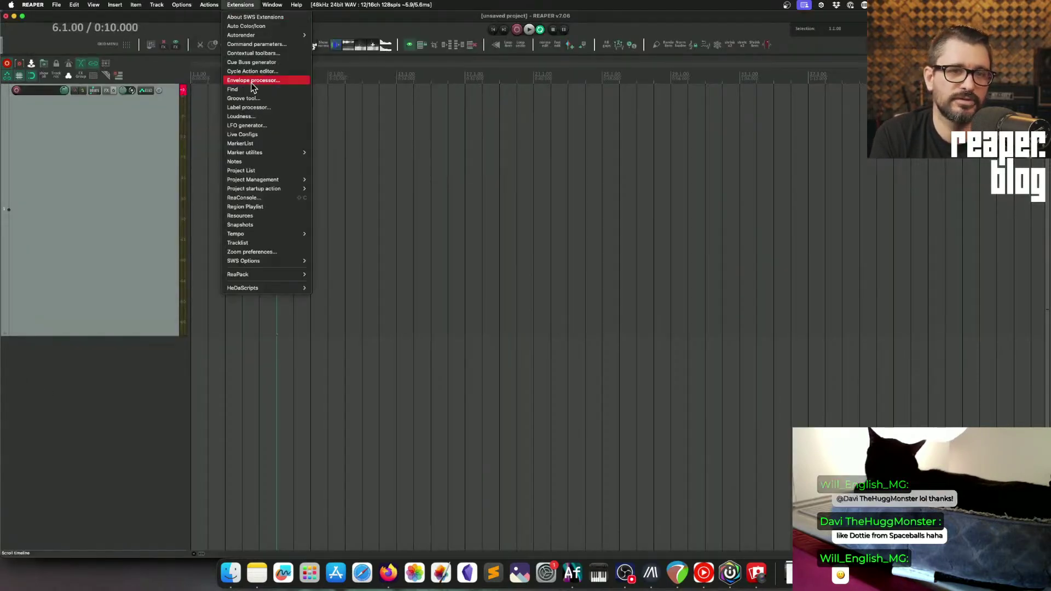
left_click(260, 27)
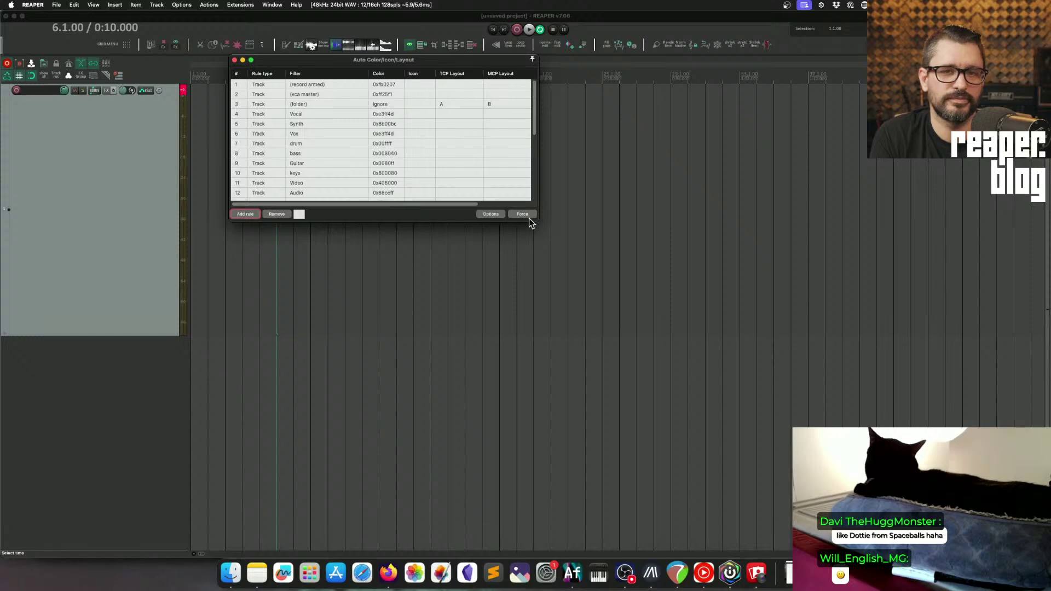
left_click_drag(531, 218, 736, 463)
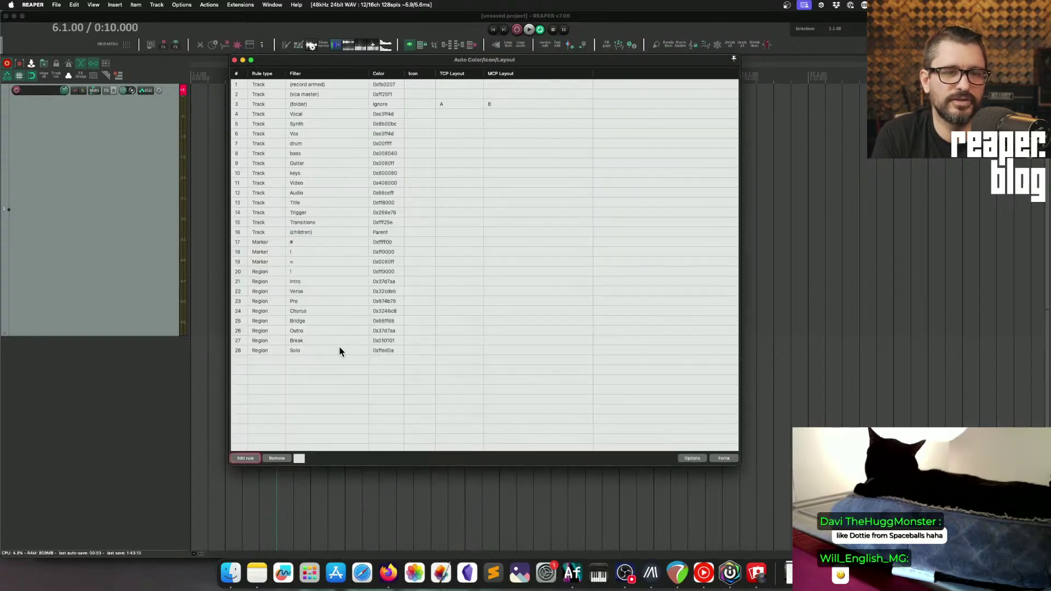
left_click_drag(331, 60, 492, 70)
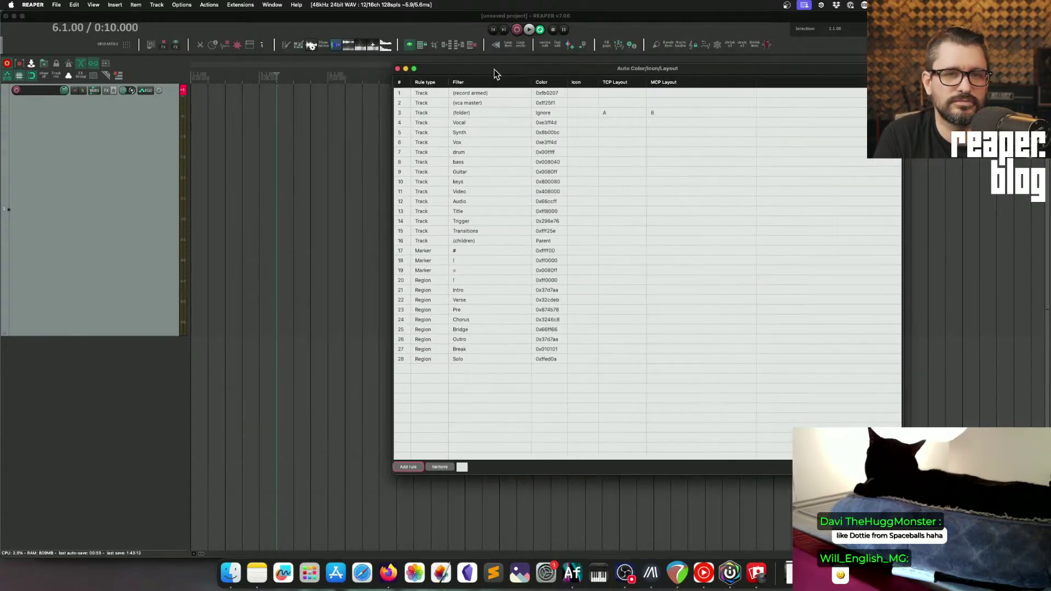
Delete the project's only empty track
left_click(65, 176)
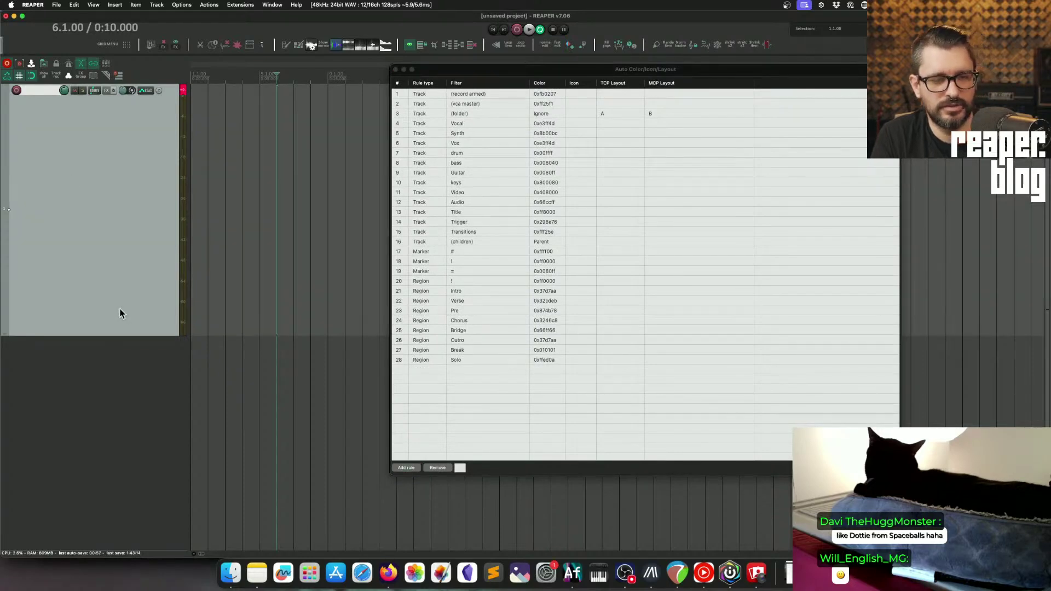
key("Delete")
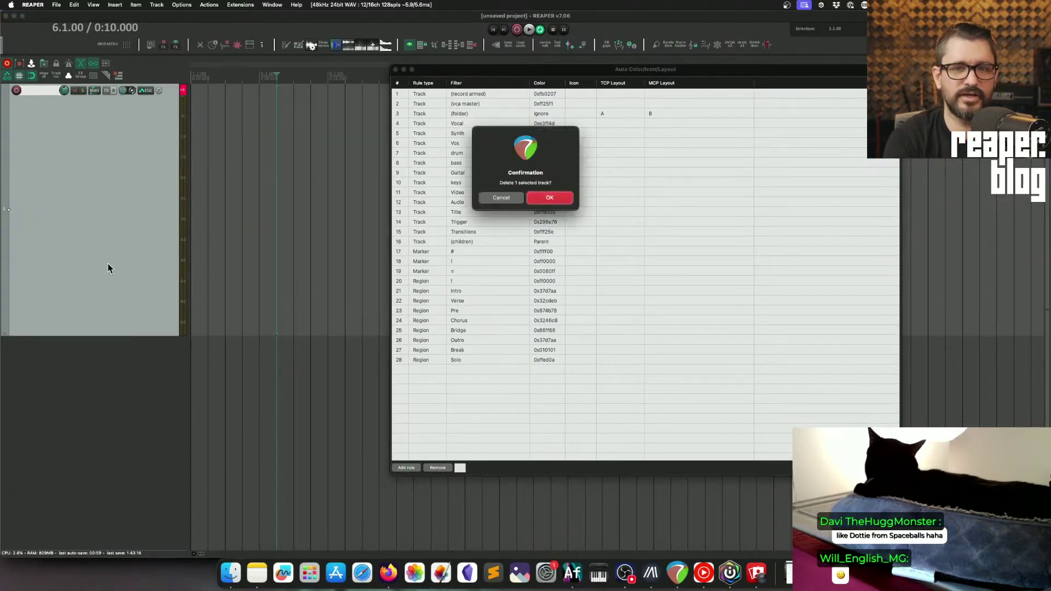
key("Return")
Insert the FX Tracks > FX tracks template, adding an FX Bus folder of reverb, lo-fi, doubler and delay returns
right_click(52, 180)
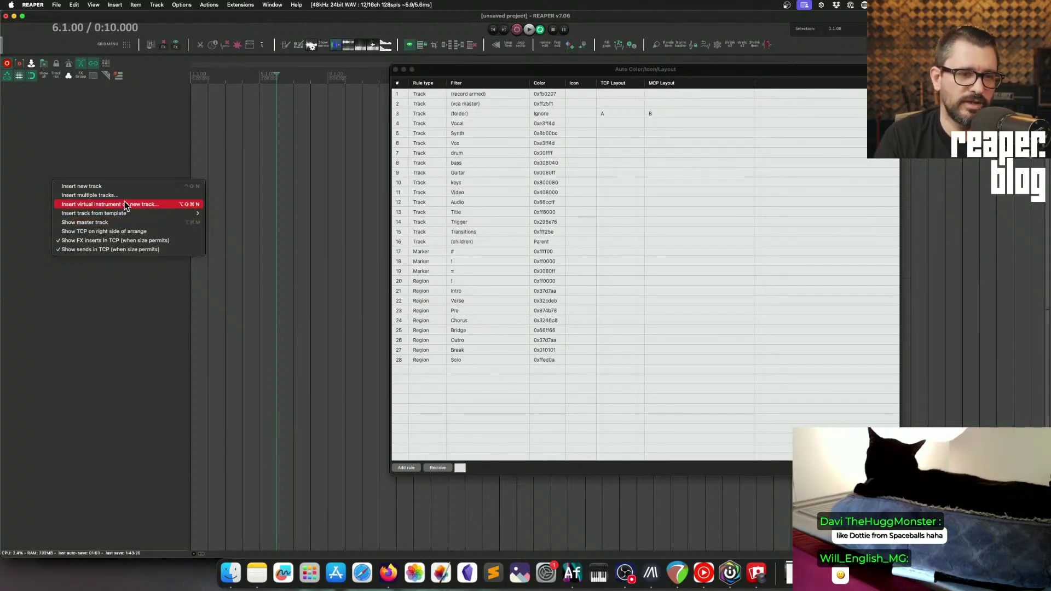
mouse_move(129, 214)
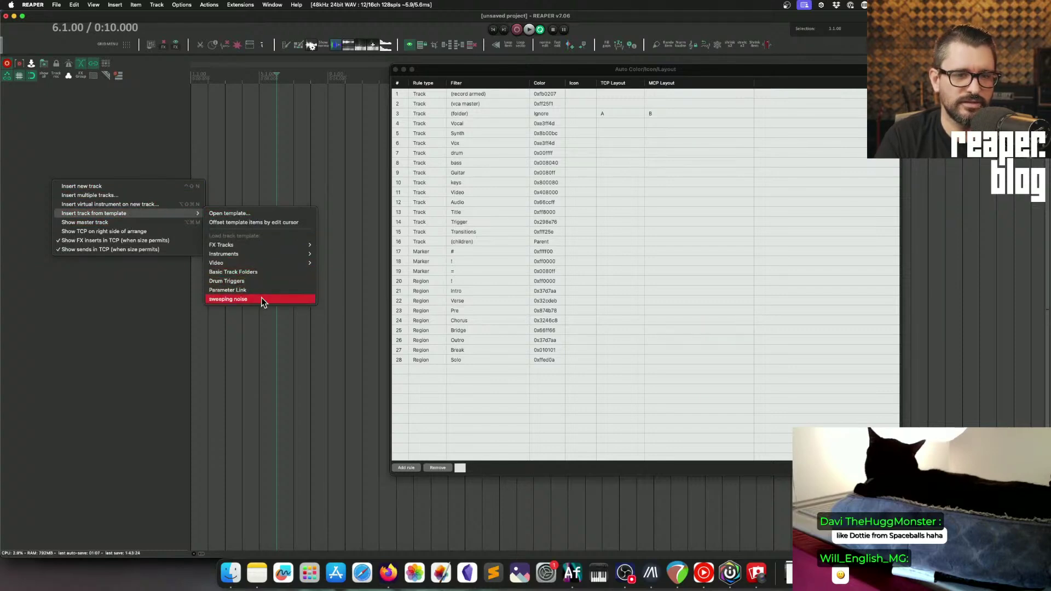
mouse_move(273, 247)
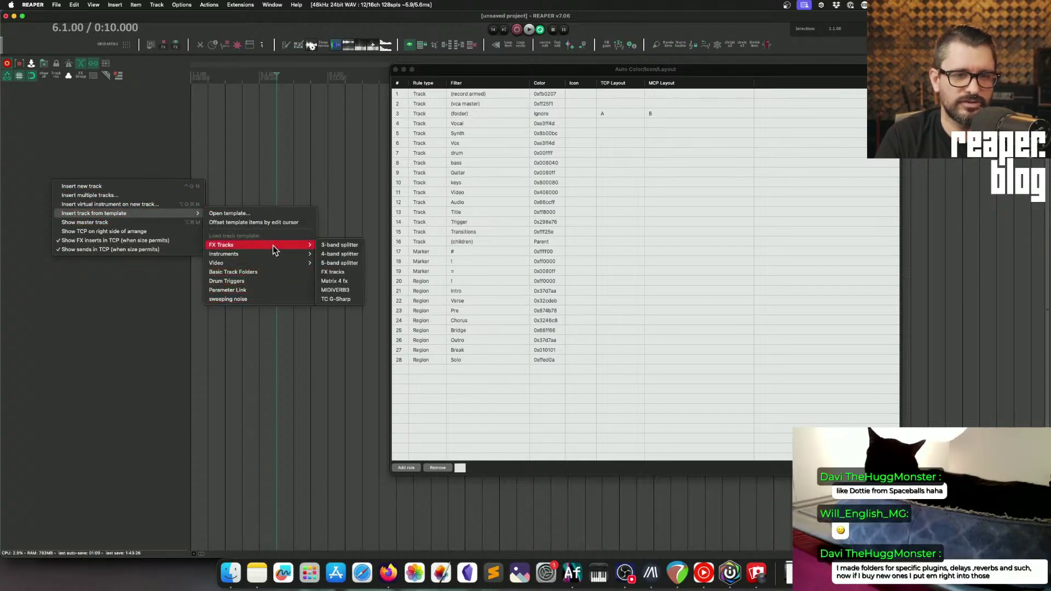
left_click(327, 310)
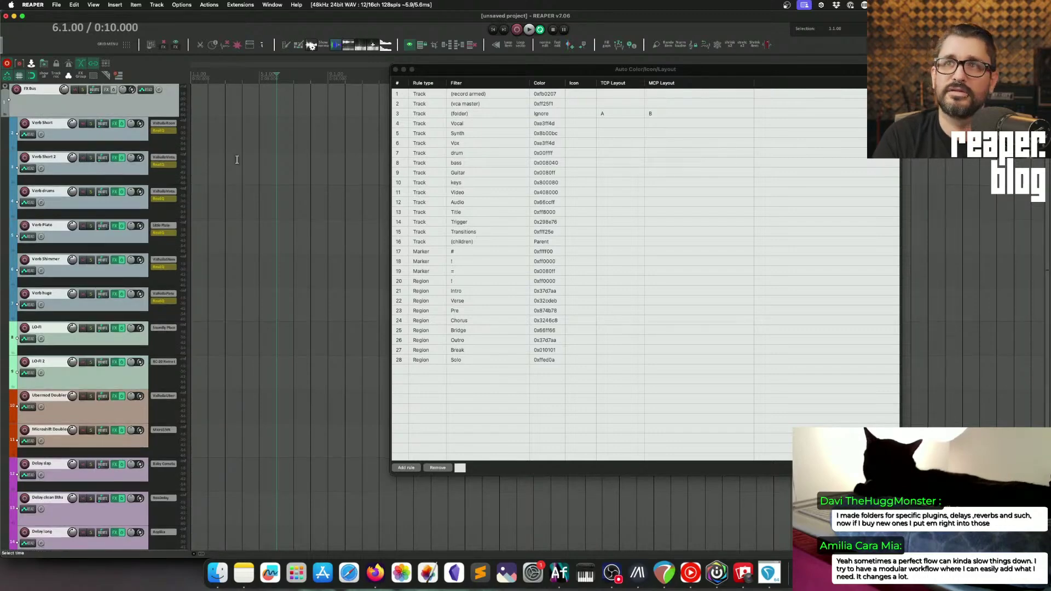
scroll(151, 200, "down", 3)
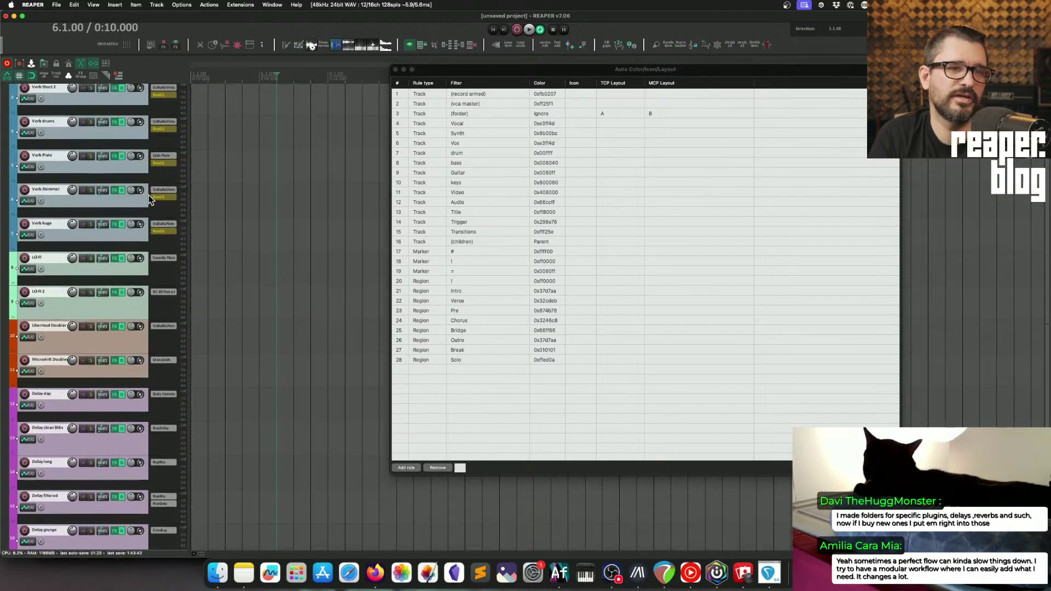
scroll(117, 120, "up", 3)
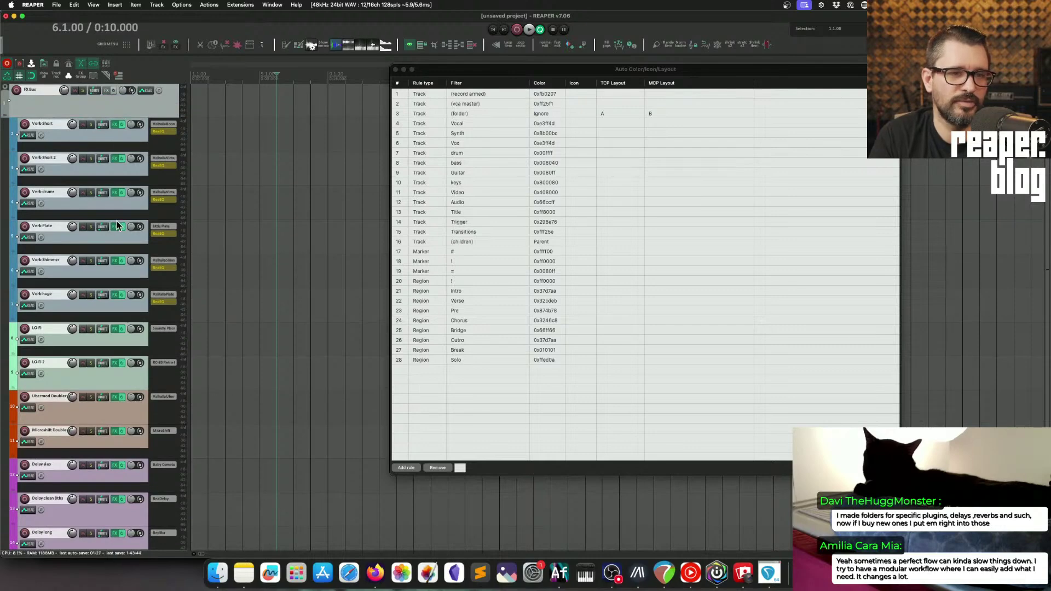
scroll(123, 327, "down", 5)
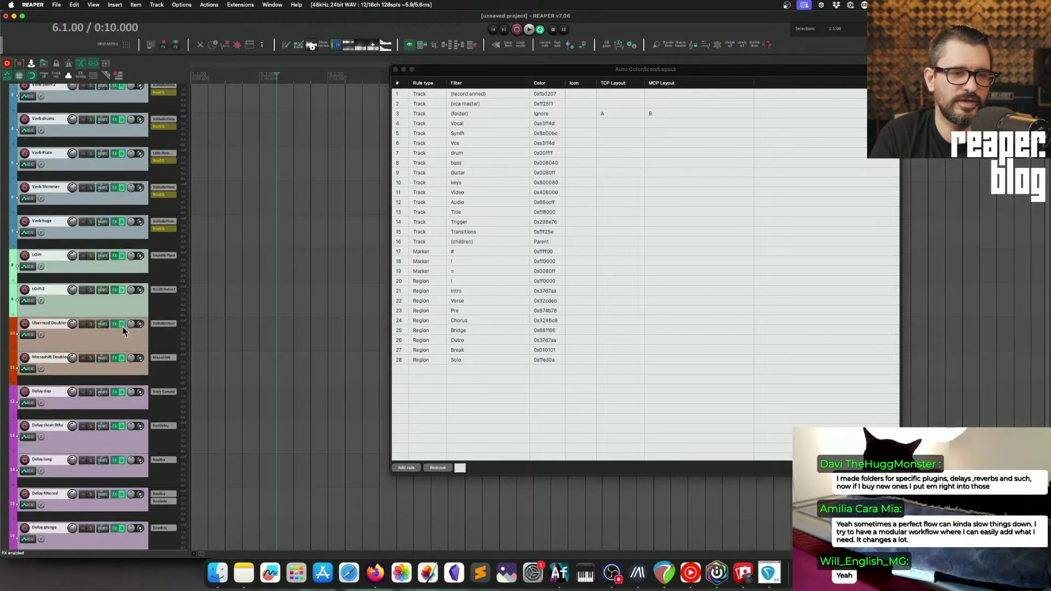
scroll(130, 292, "down", 1)
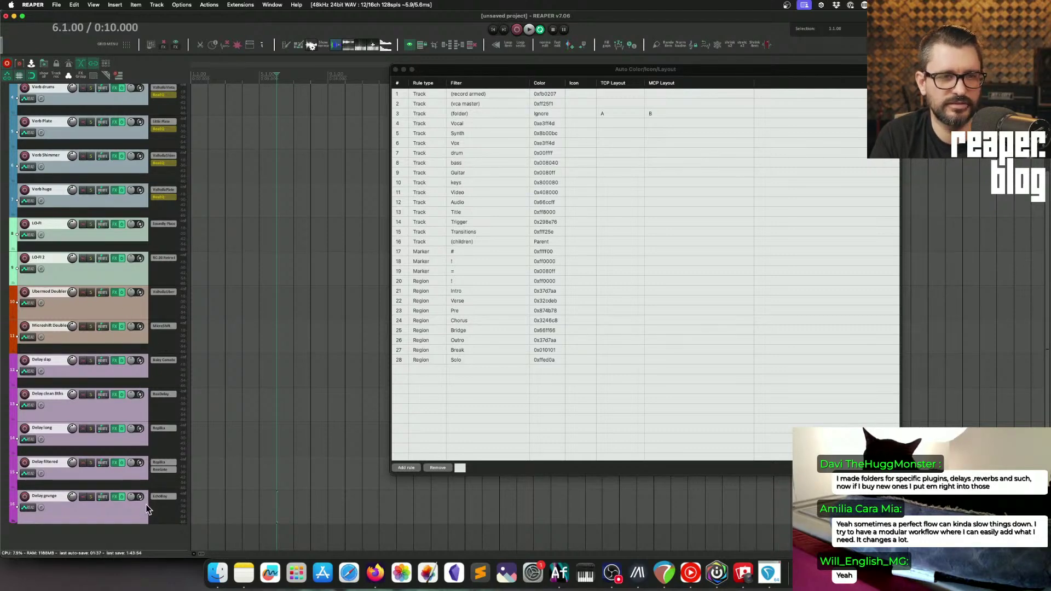
scroll(148, 509, "up", 6)
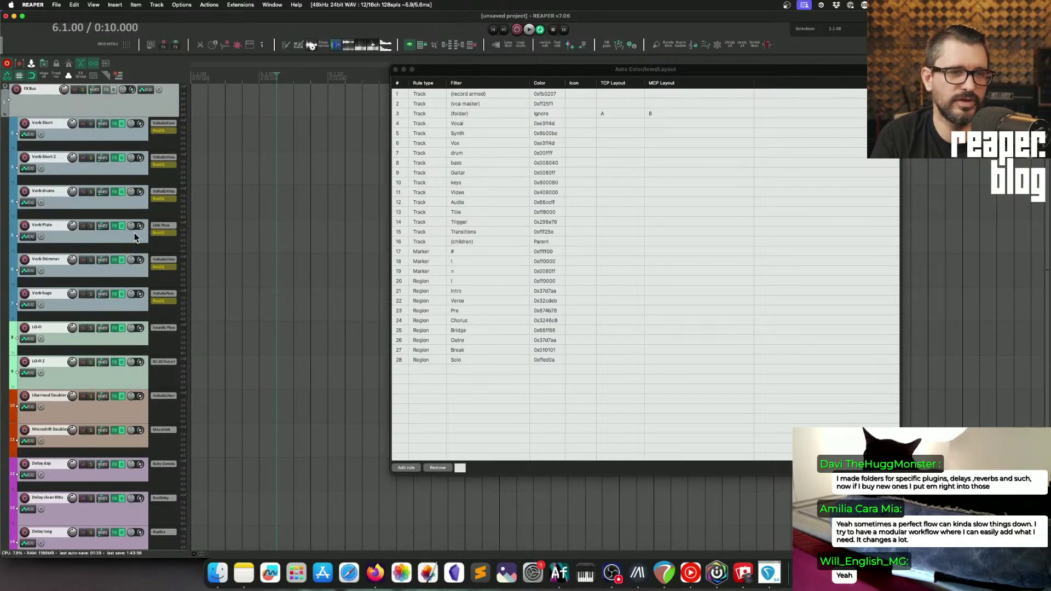
Replace the FX Bus folder and its 15 tracks with the Basic Track Folders template
left_click(153, 104)
key("Delete")
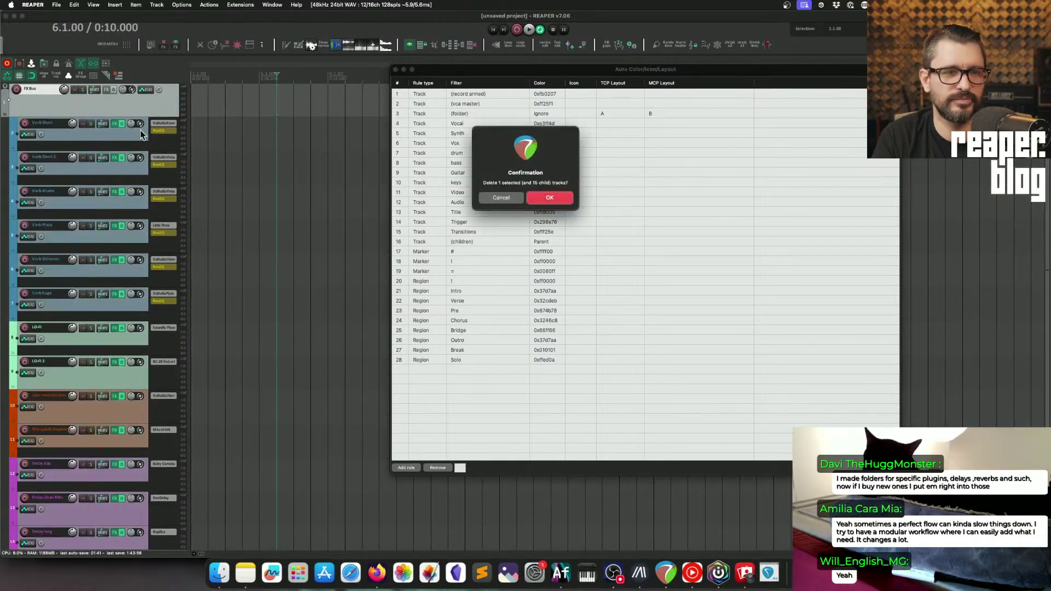
key("Return")
right_click(48, 136)
mouse_move(116, 171)
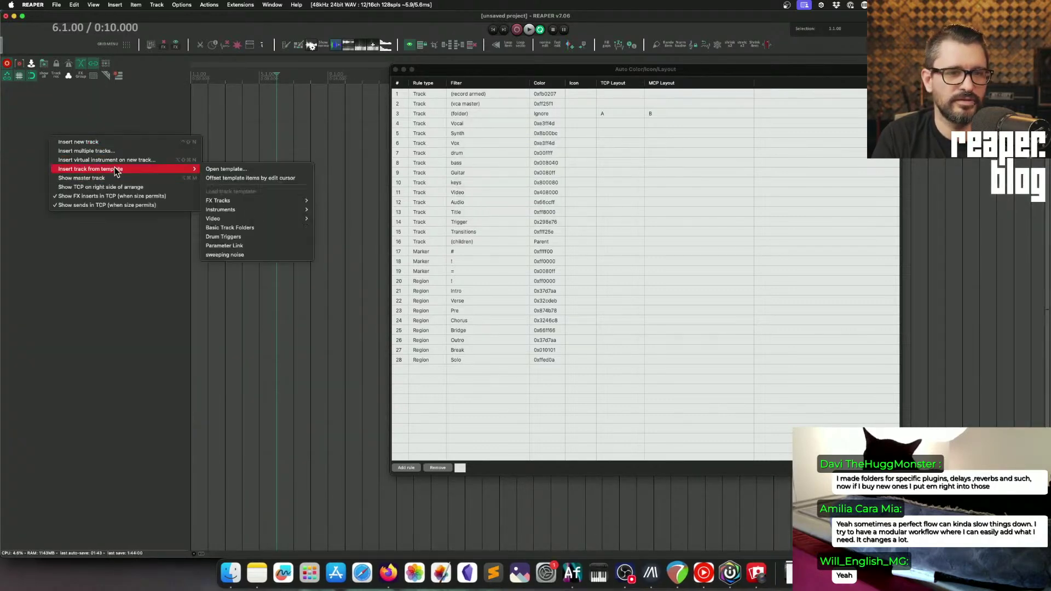
left_click(235, 228)
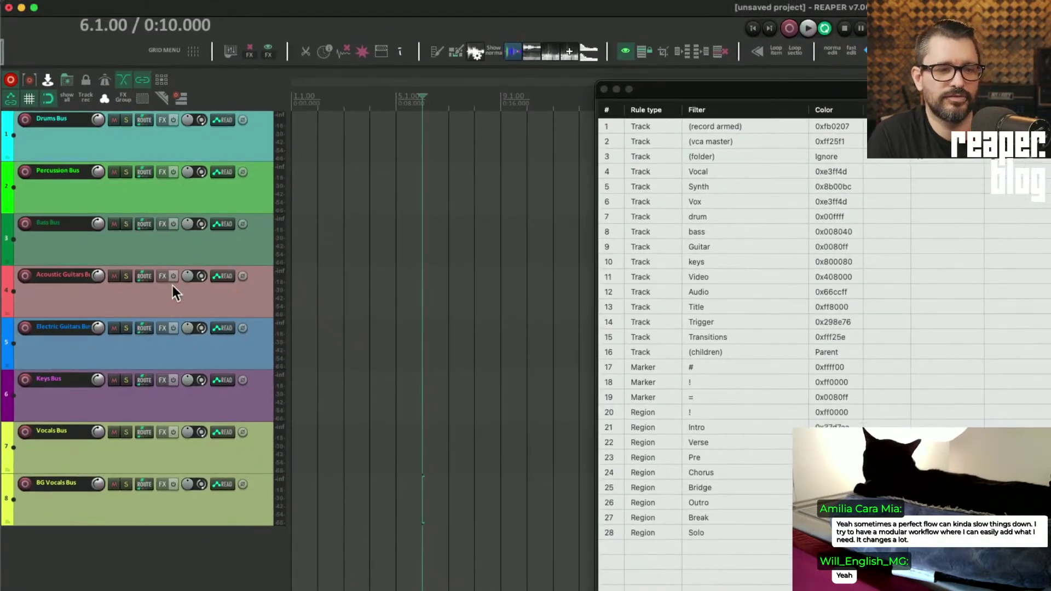
Delete the Keys, Percussion and Acoustic Guitars buses, then nest a new empty track under Bass Bus
left_click(108, 406)
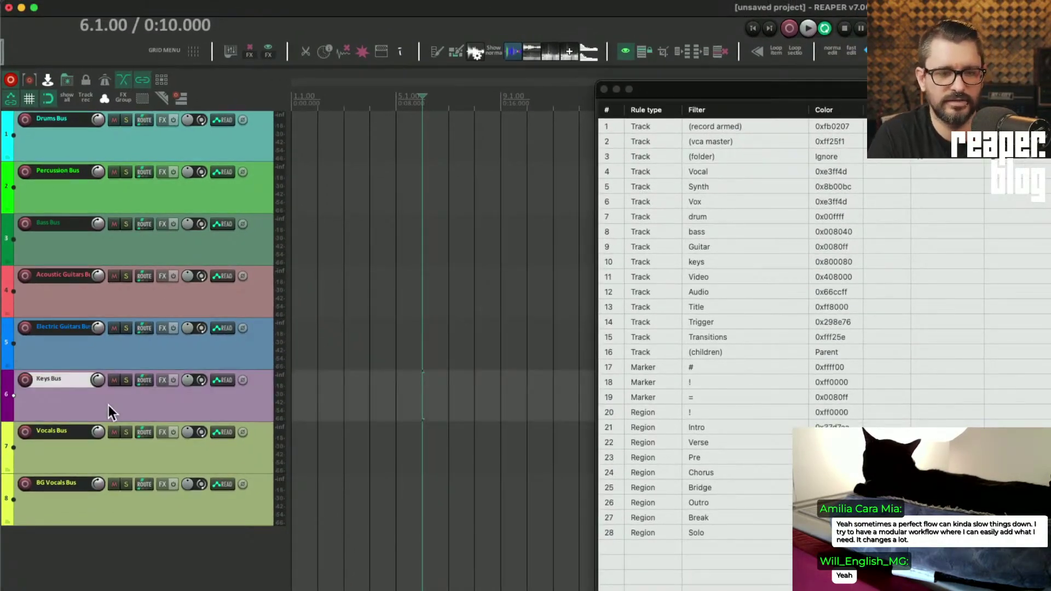
key("Delete")
left_click(105, 191)
key("Delete")
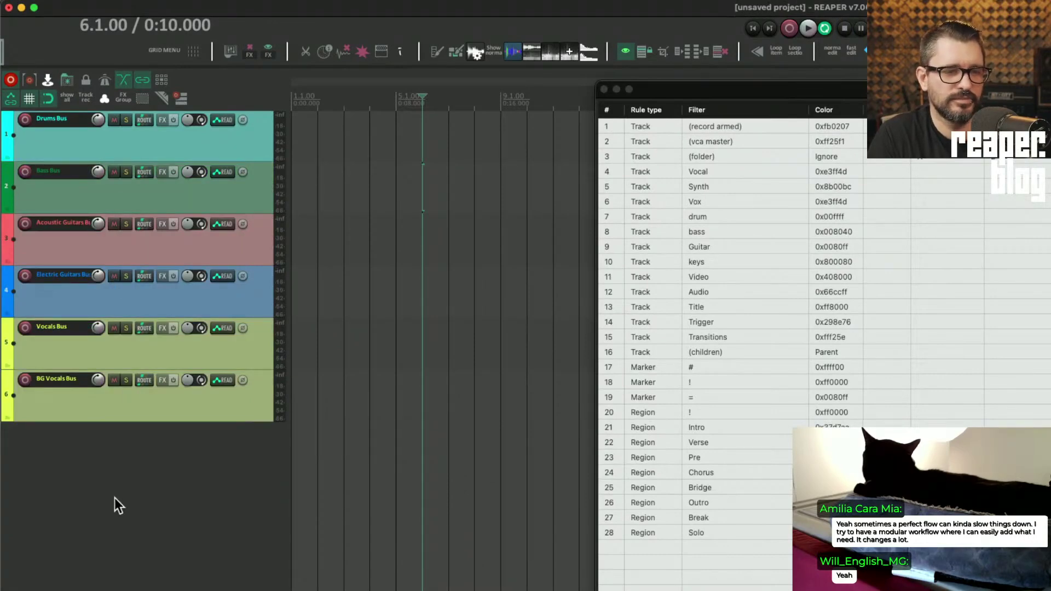
left_click(222, 258)
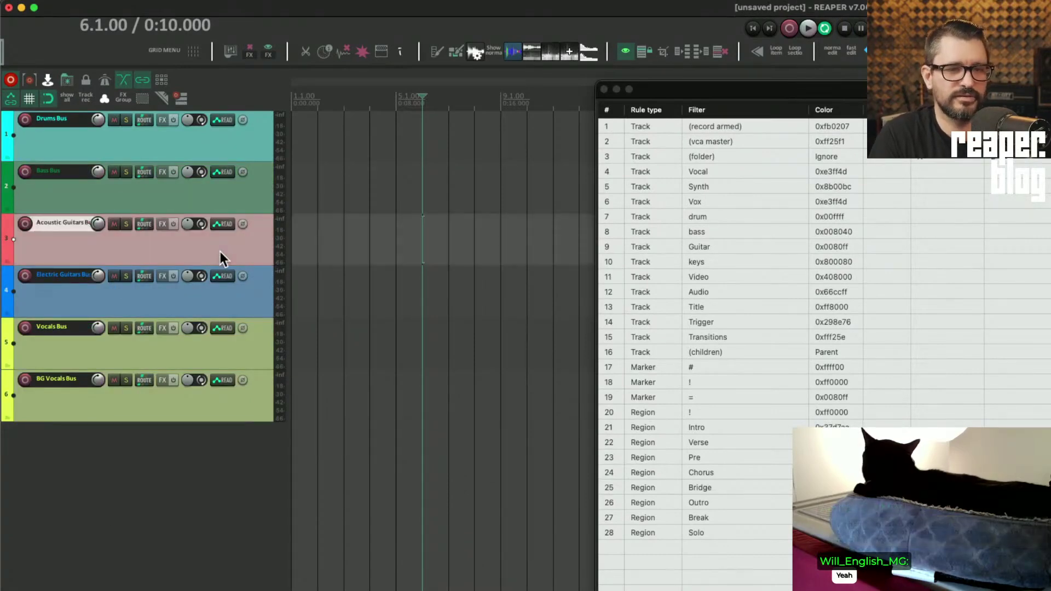
key("Delete")
double_click(109, 517)
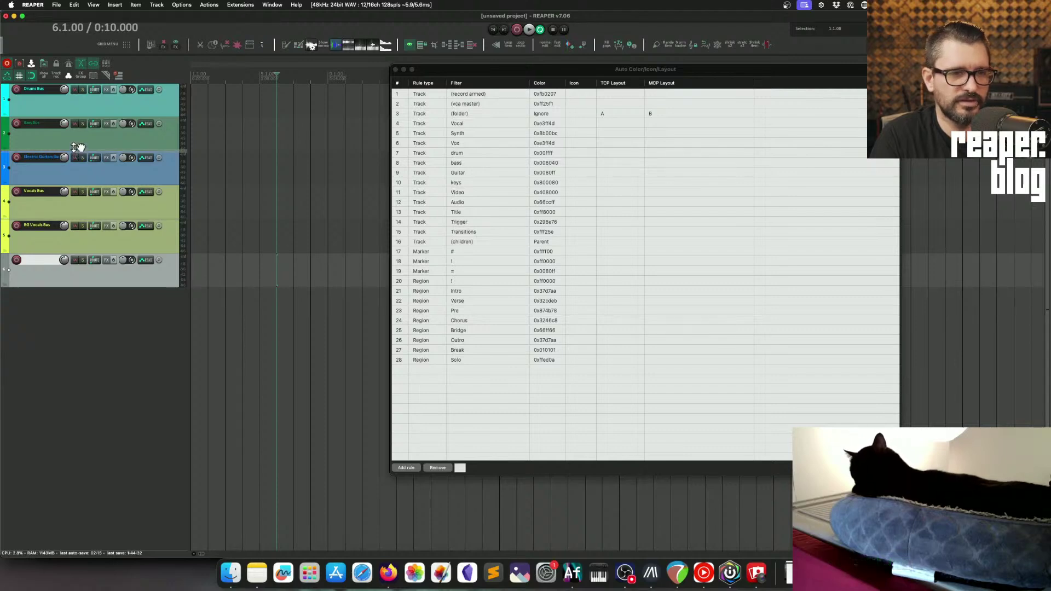
left_click_drag(79, 147, 79, 151)
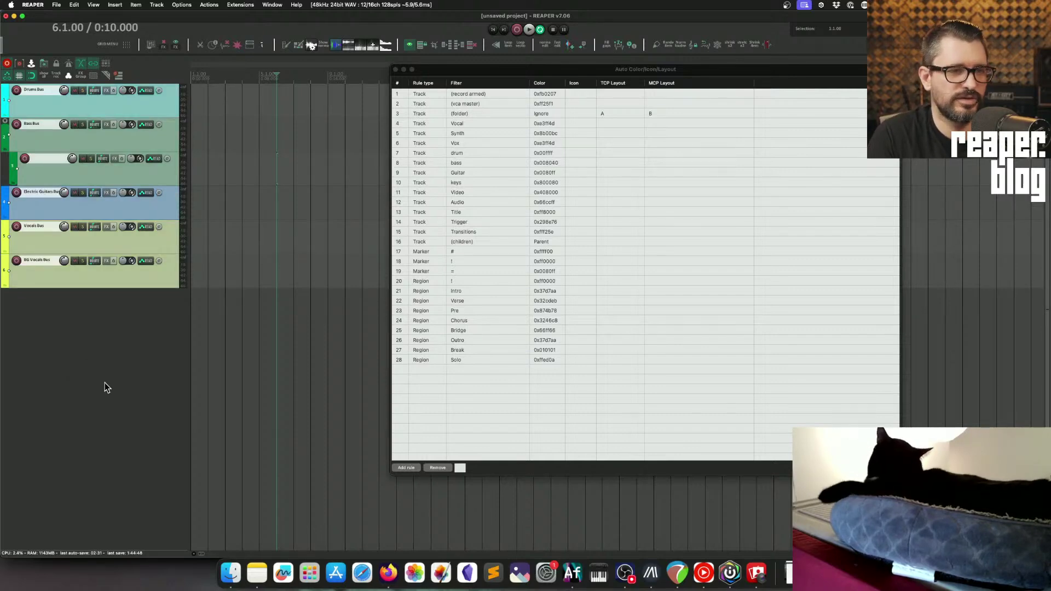
Delete all the bus tracks, close the Auto Color/Icon/Layout window, and move the edit cursor to project start
key("Delete")
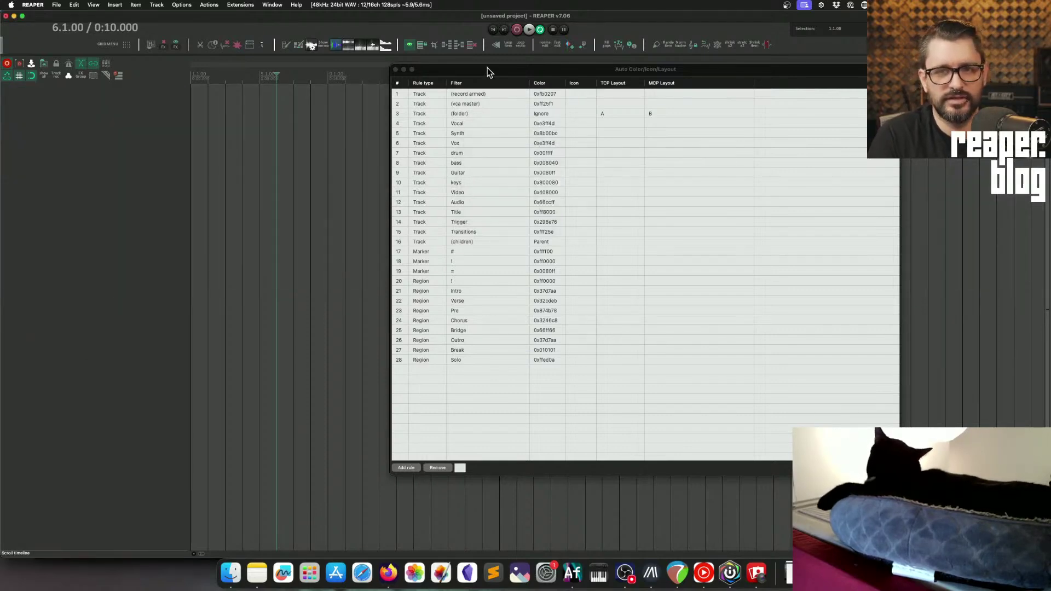
left_click_drag(487, 70, 292, 98)
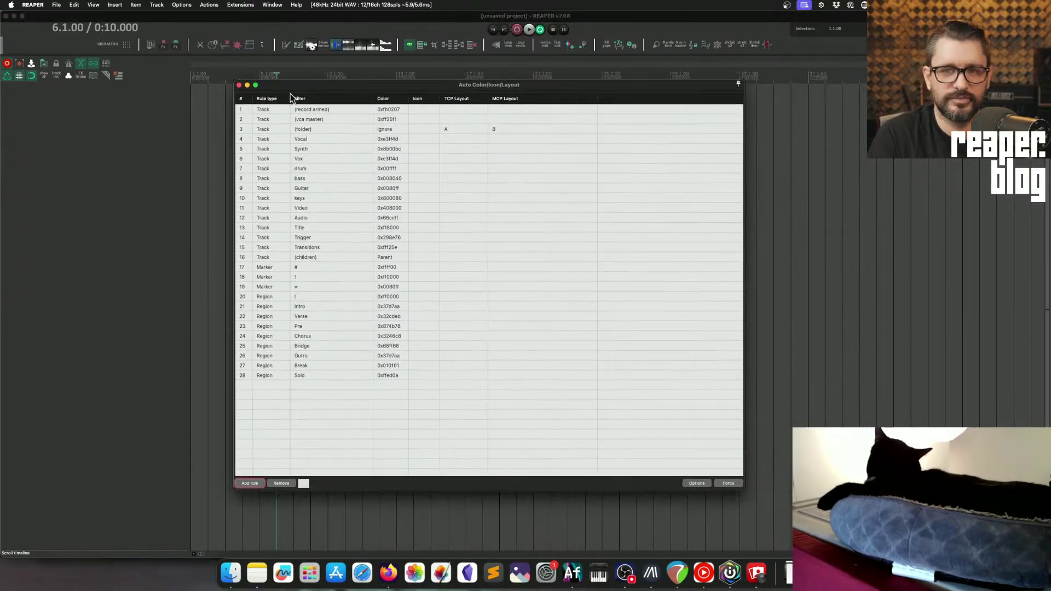
left_click(239, 86)
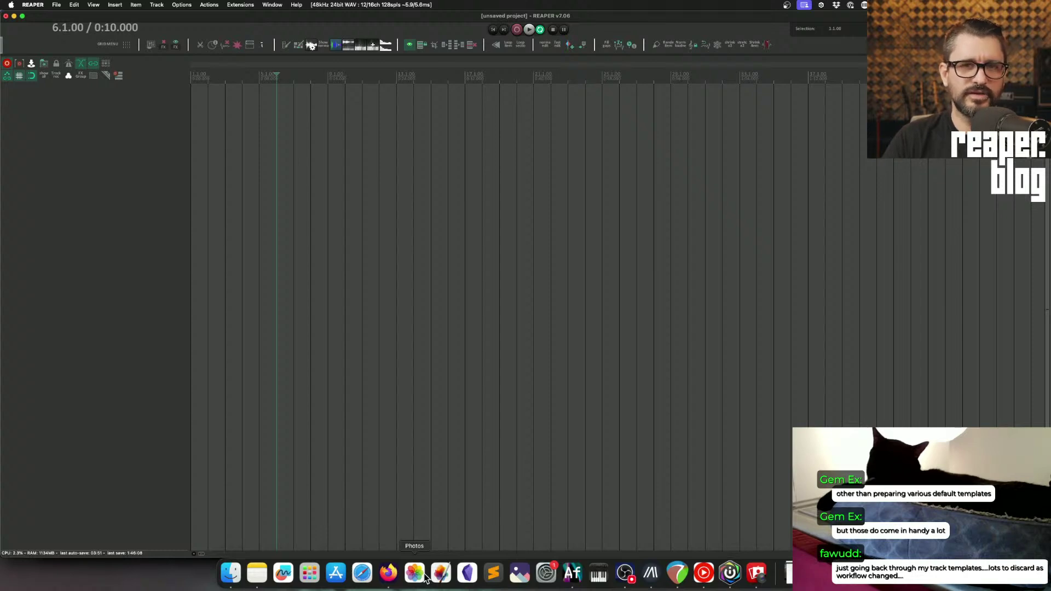
left_click(378, 403)
key("Home")
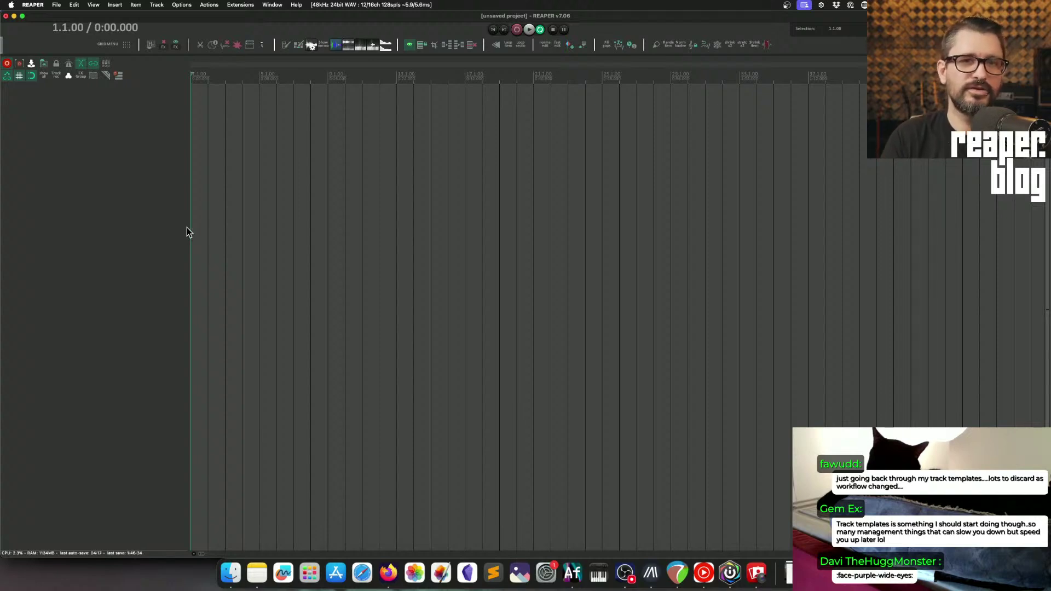
Add a new track and insert ReaEQ on it with Shift+E
double_click(152, 148)
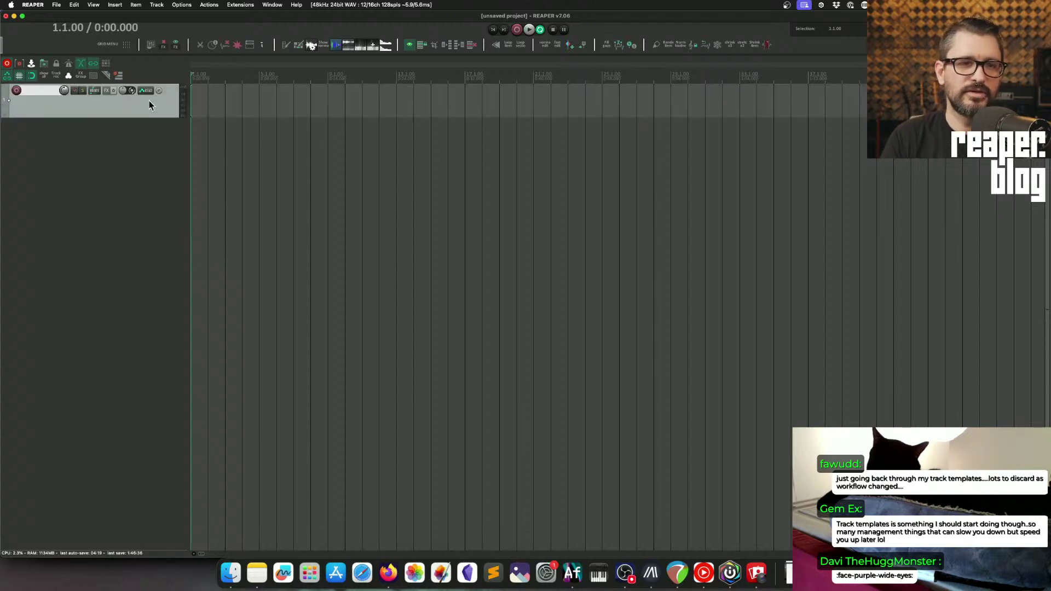
key("shift+e")
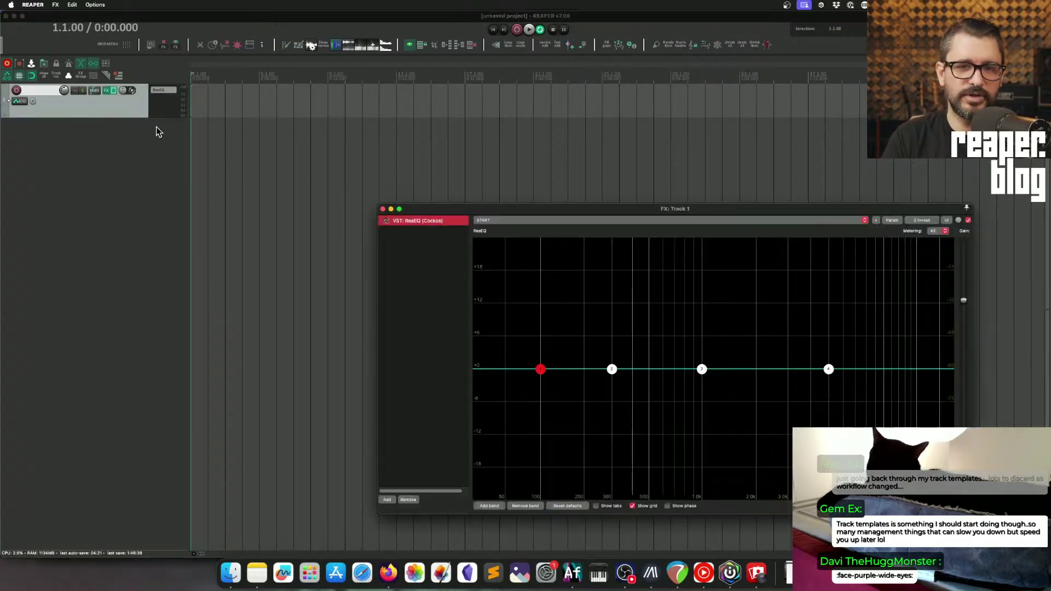
left_click_drag(462, 211, 271, 81)
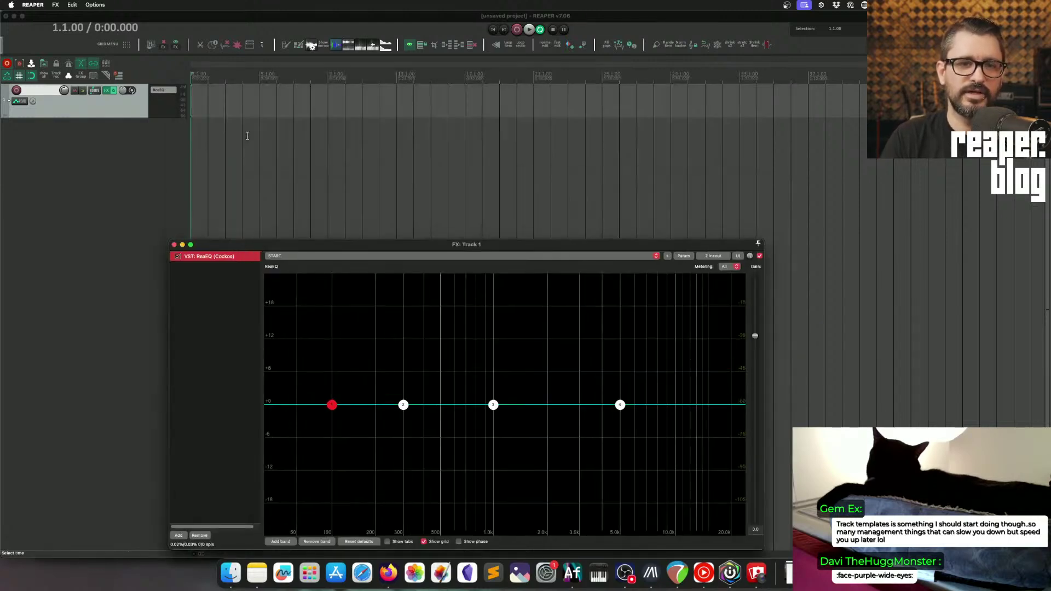
Draw an empty item on track 1 and give it its own ReaEQ with Shift+E
left_click(271, 101)
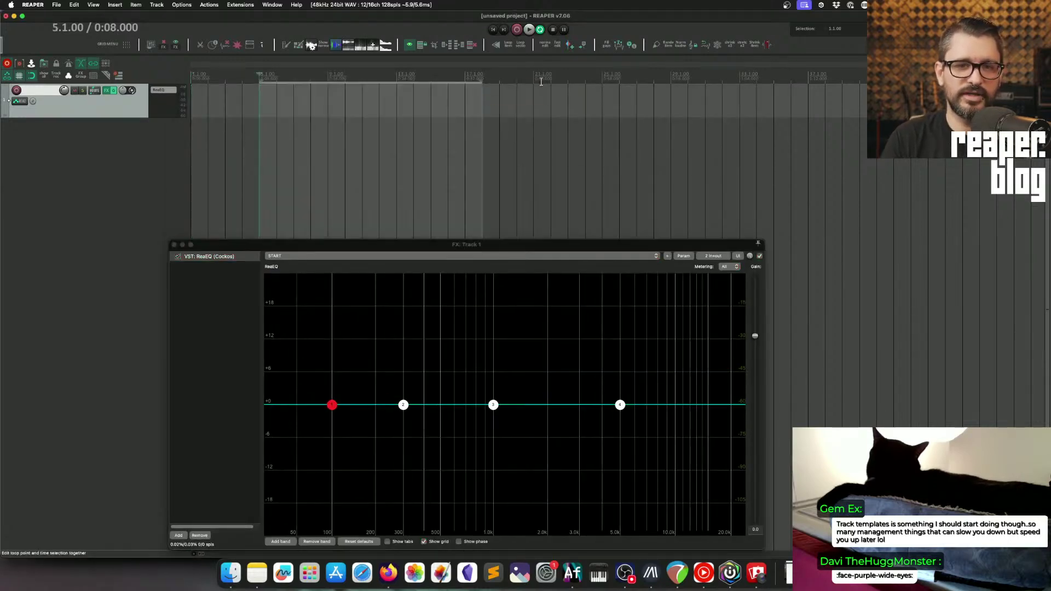
left_click(324, 101)
left_click_drag(285, 105, 540, 108)
left_click(338, 107)
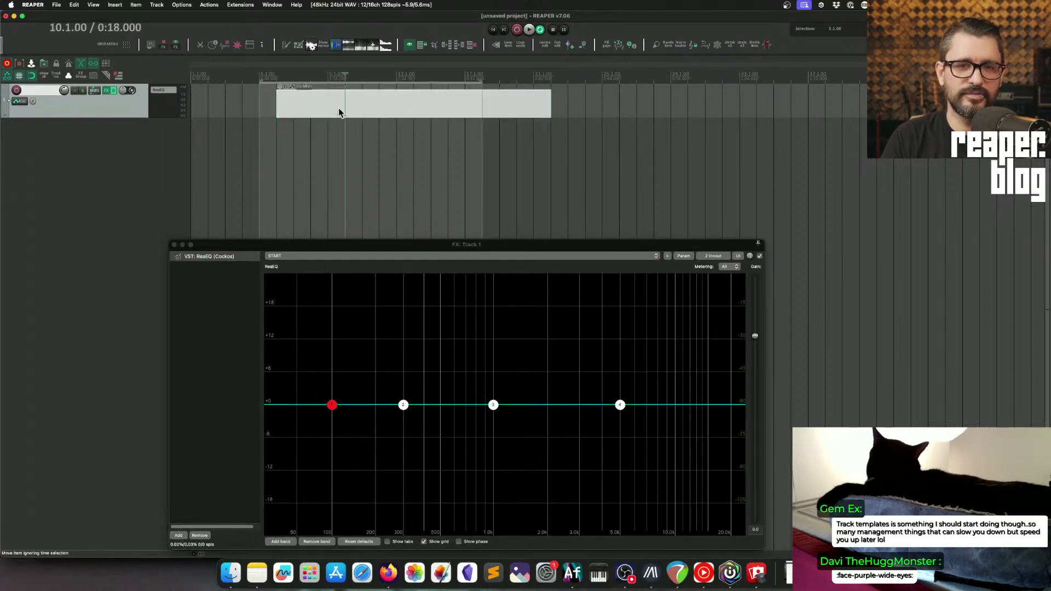
key("shift+e")
left_click_drag(438, 213, 276, 123)
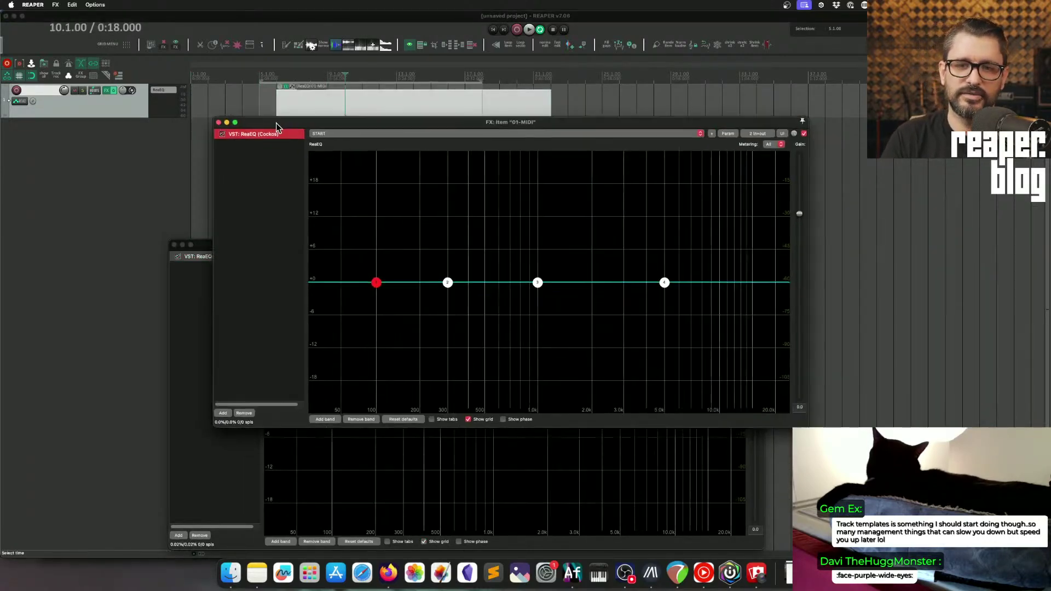
Close the EQ windows and insert kHs Filter (Kilohearts) on the track via Fast FX Finder
key("Escape")
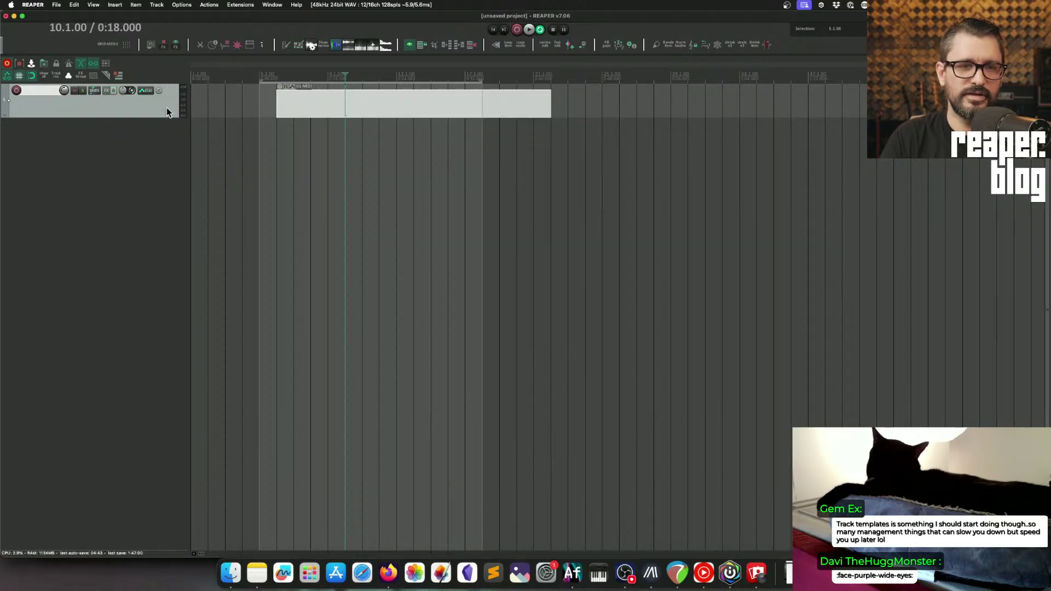
double_click(125, 110)
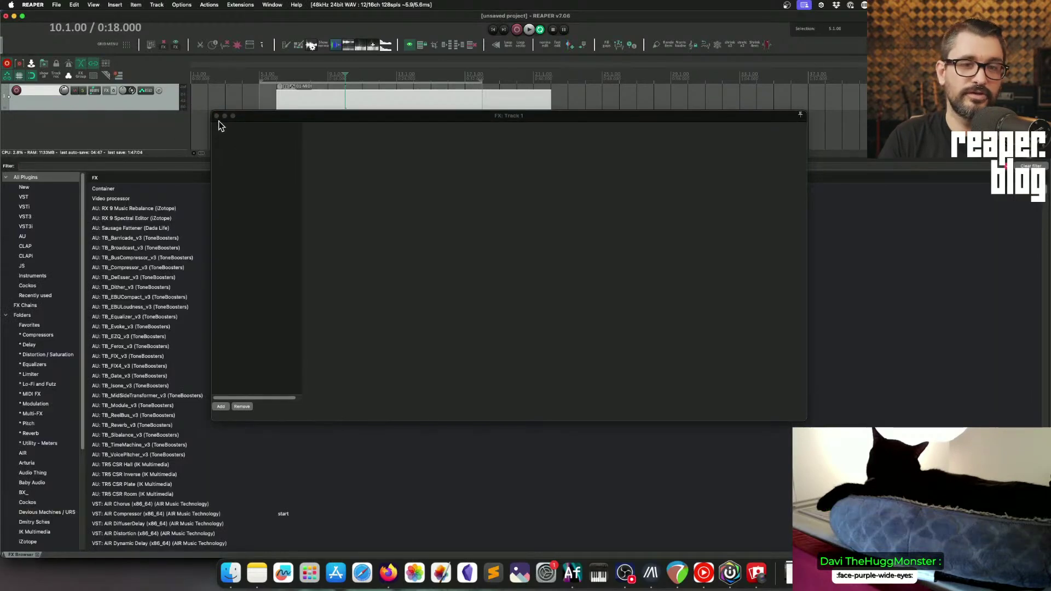
left_click(217, 116)
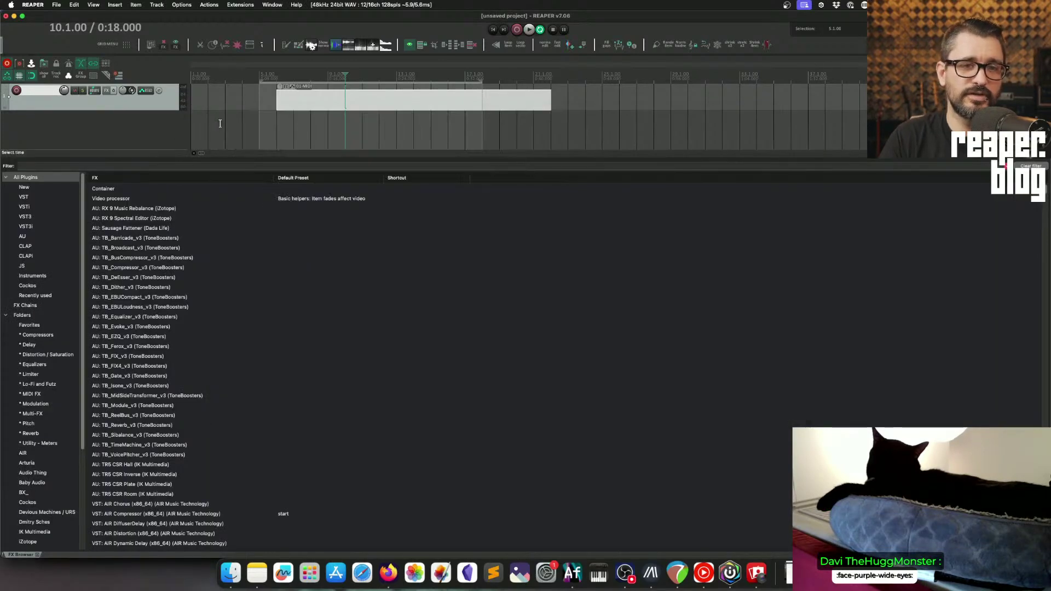
left_click(202, 124)
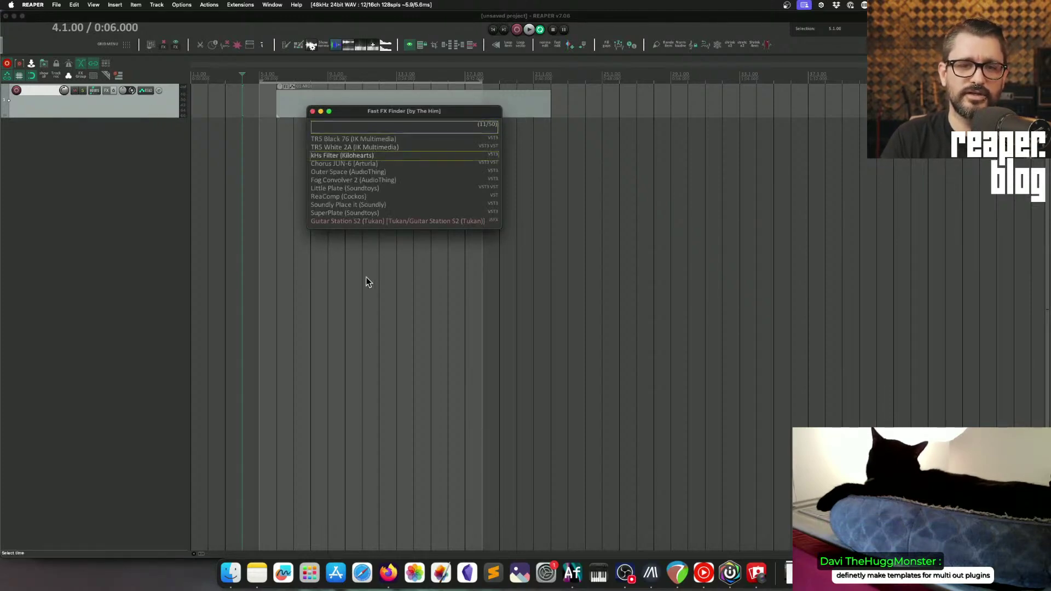
key("Return")
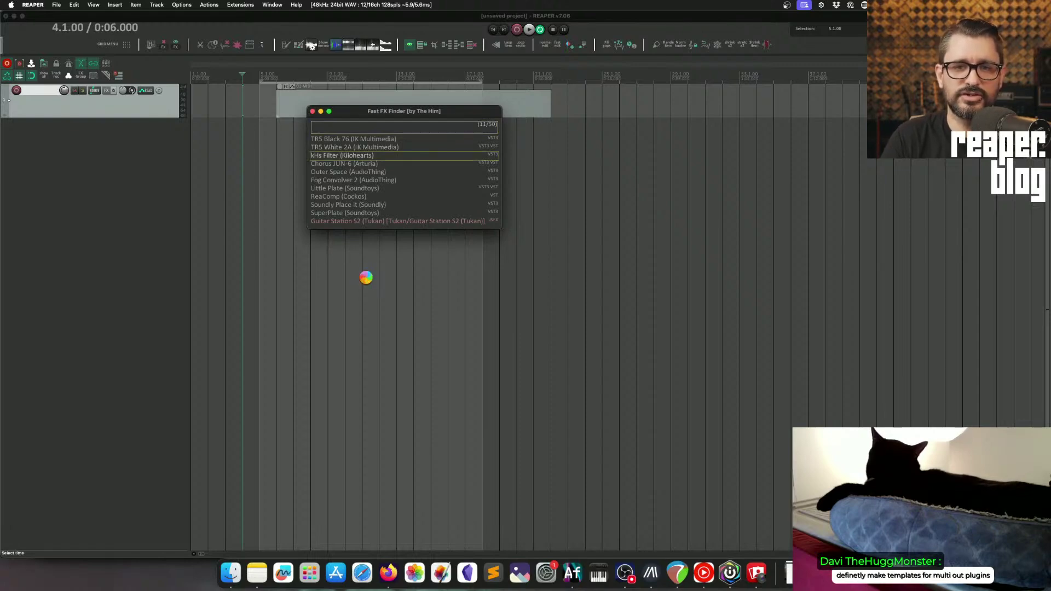